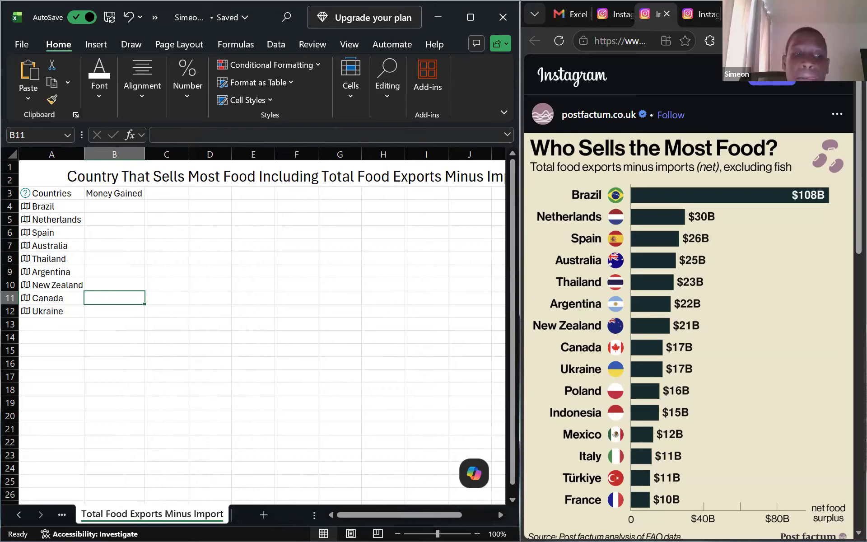
Continue the country list in A13:A18 with Poland, Indonesia, Mexico, Italy, Turkey and France.
{"action": "left_click", "coordinate": [71, 335]}
{"action": "left_click", "coordinate": [72, 326]}
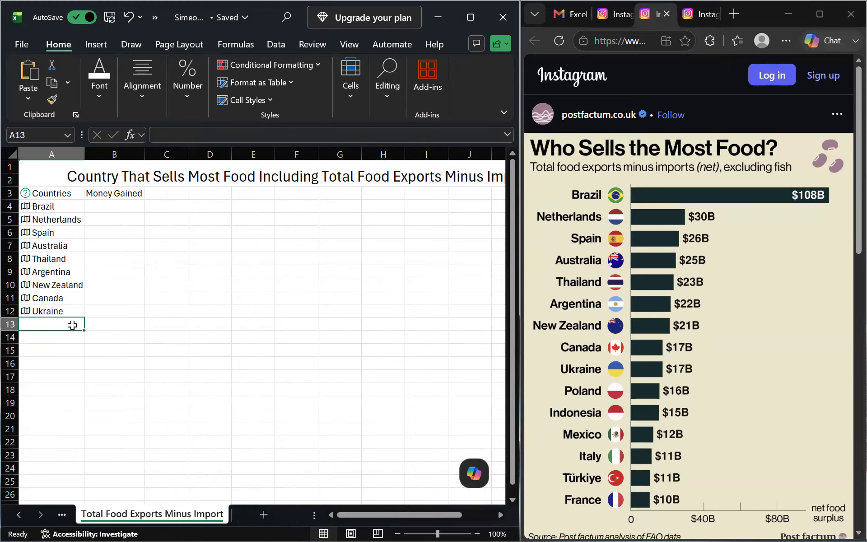
{"action": "type", "text": "Pola"}
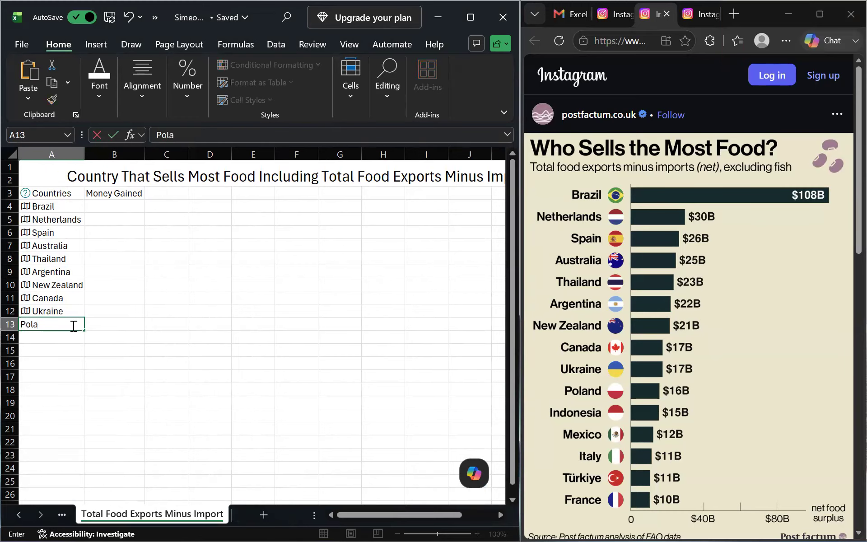
{"action": "type", "text": "nd Indonesia Mexico Italy Turkey France"}
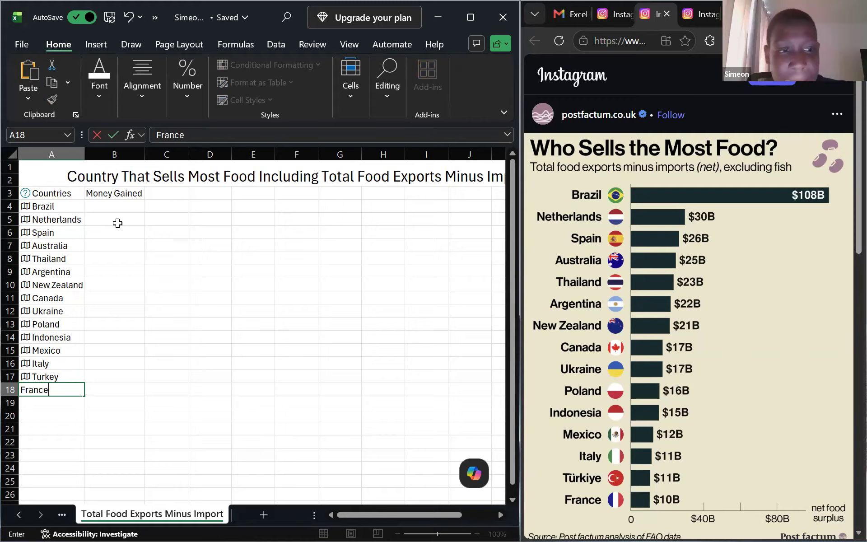
{"action": "left_click", "coordinate": [122, 207]}
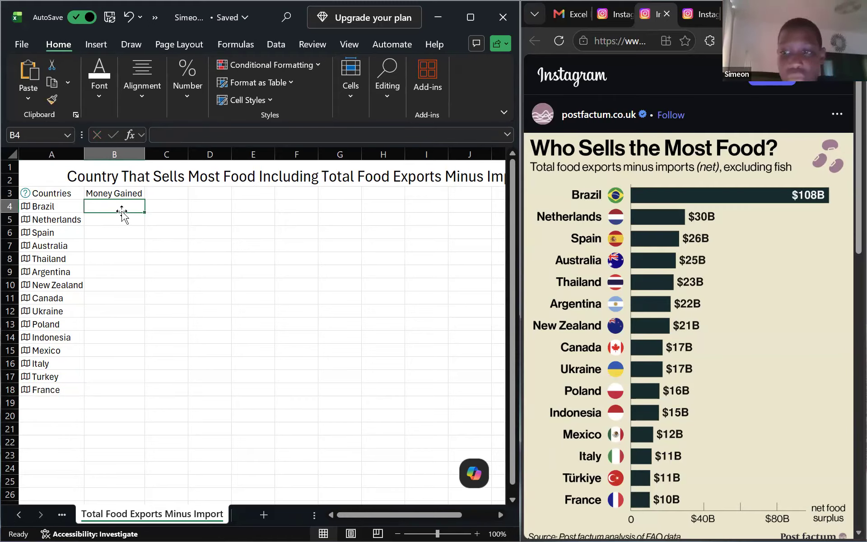
Extend the B3 heading to "Money Gained(Billions)" and fit column B's width to its contents.
{"action": "double_click", "coordinate": [137, 198]}
{"action": "double_click", "coordinate": [136, 193]}
{"action": "type", "text": "(Billions)"}
{"action": "key", "text": "Return"}
{"action": "double_click", "coordinate": [145, 155]}
Enter the amounts 108, 30, 26, 25, 23, 22, 21 and 17 in B4:B11 for Brazil through Canada.
{"action": "type", "text": "108 30 26 25 23"}
{"action": "key", "text": "Return"}
{"action": "type", "text": "22"}
{"action": "key", "text": "Return"}
{"action": "type", "text": "21"}
{"action": "key", "text": "Return"}
{"action": "type", "text": "17"}
{"action": "key", "text": "Return"}
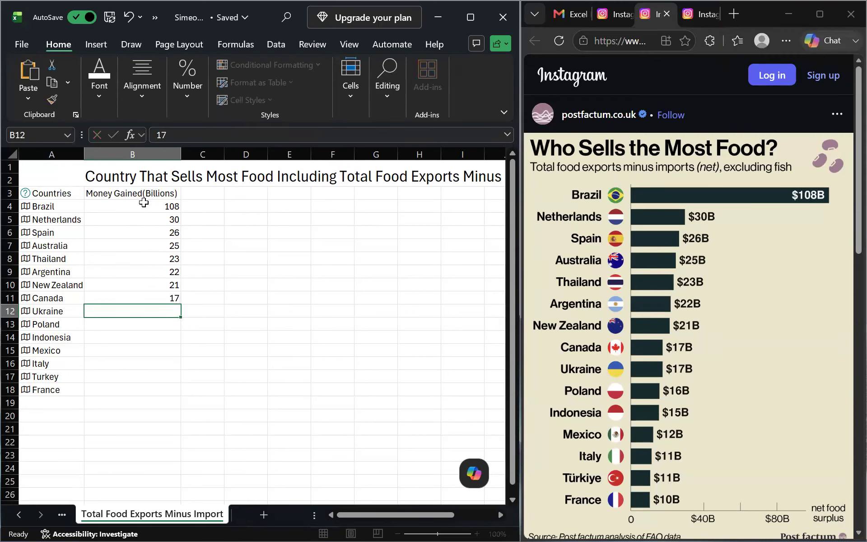
Enter the amounts 17, 16, 15, 12, 11, 11 and 10 in B12:B18 for Ukraine through France.
{"action": "type", "text": "17"}
{"action": "key", "text": "Return"}
{"action": "type", "text": "16 15 12 11 11"}
{"action": "key", "text": "Return"}
{"action": "type", "text": "10"}
Insert a filled map chart from A3:B18 beside the data and enlarge it slightly.
{"action": "left_click", "coordinate": [71, 194]}
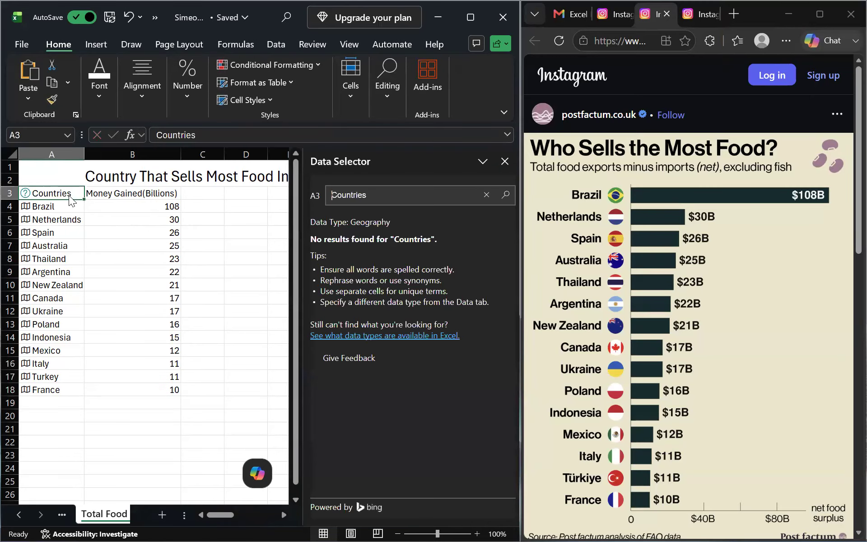
{"action": "left_click", "coordinate": [158, 389], "text": "shift"}
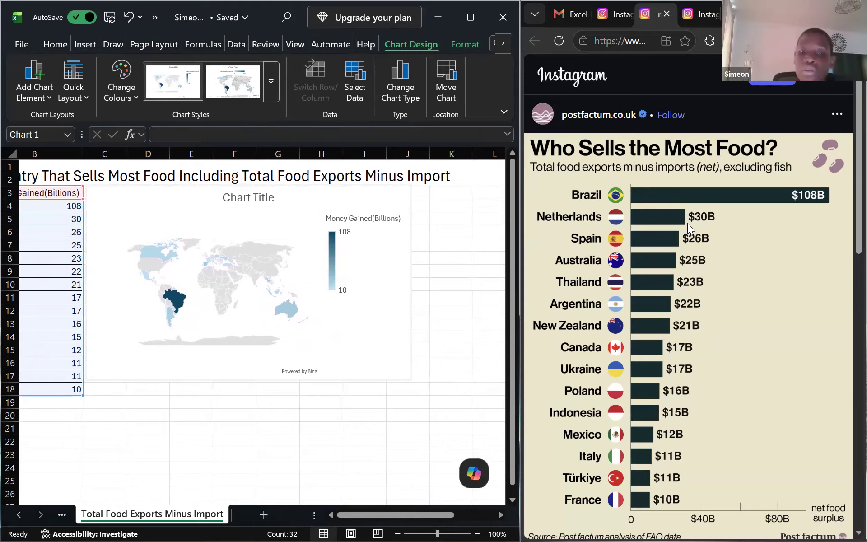
{"action": "left_click_drag", "start_coordinate": [412, 381], "coordinate": [429, 396]}
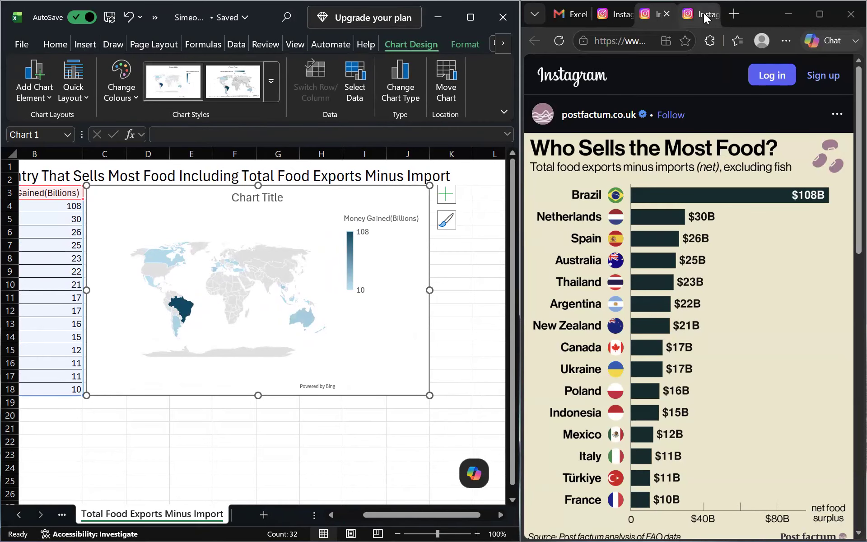
In the browser, close the food exports post and bring up the top 10 billionaire countries post.
{"action": "left_click", "coordinate": [705, 16]}
{"action": "left_click", "coordinate": [664, 15]}
{"action": "left_click", "coordinate": [667, 14]}
Add a new worksheet in Excel and name it "10 Country With Most Billionair".
{"action": "left_click", "coordinate": [264, 515]}
{"action": "double_click", "coordinate": [113, 511]}
{"action": "type", "text": "Top 10 Country With Most Billio"}
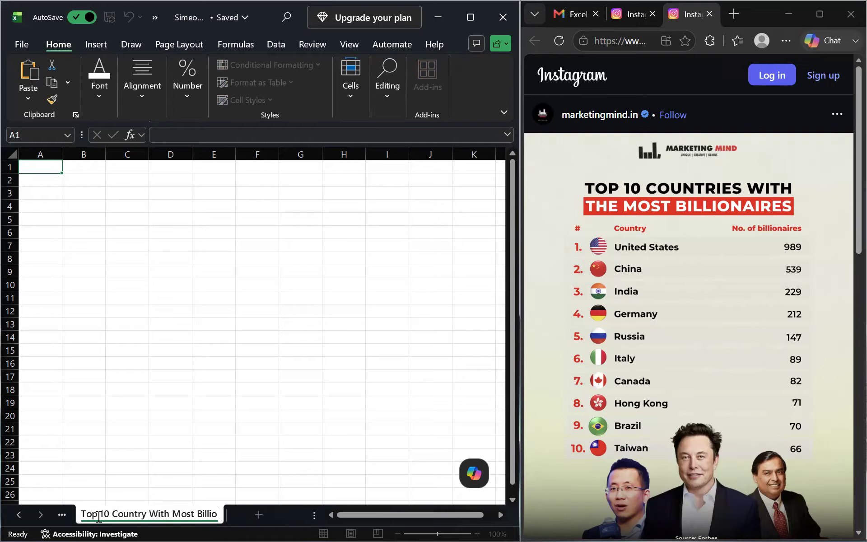
{"action": "left_click", "coordinate": [99, 516]}
{"action": "key", "text": "BackSpace"}
{"action": "key", "text": "BackSpace"}
{"action": "key", "text": "BackSpace"}
{"action": "key", "text": "BackSpace"}
{"action": "key", "text": "End"}
{"action": "type", "text": "nair"}
Merge and centre A1:K2 and enter the title "Top 10 Country With Most Billionaires".
{"action": "left_click_drag", "start_coordinate": [40, 167], "coordinate": [474, 181]}
{"action": "left_click", "coordinate": [142, 86]}
{"action": "left_click", "coordinate": [244, 156]}
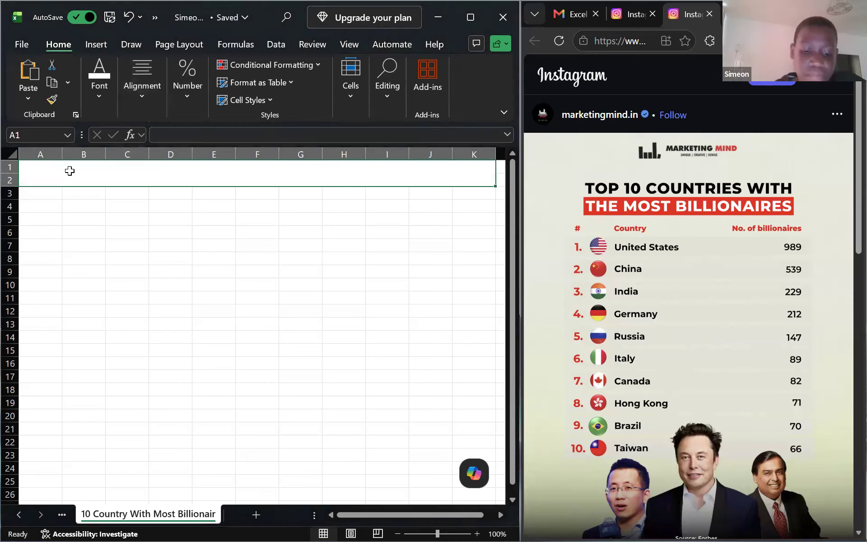
{"action": "type", "text": "Top"}
{"action": "type", "text": "10 Country With Most Billionair"}
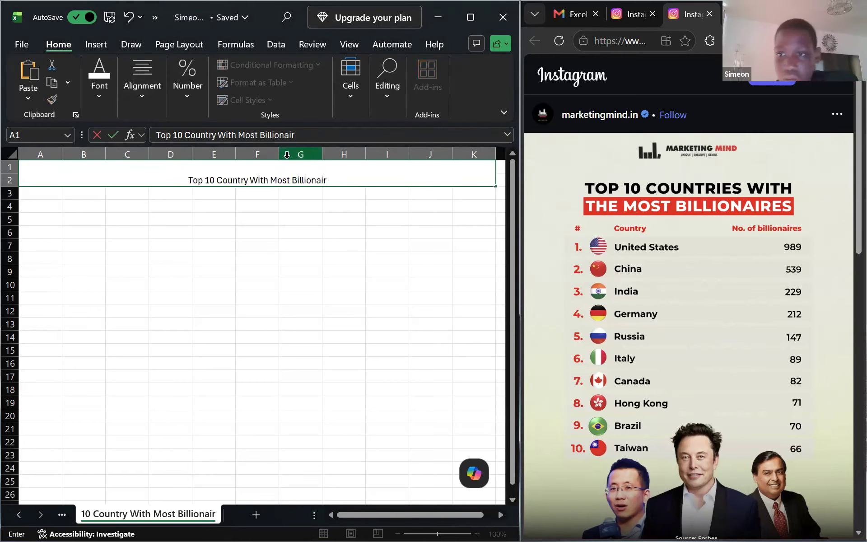
{"action": "type", "text": "es"}
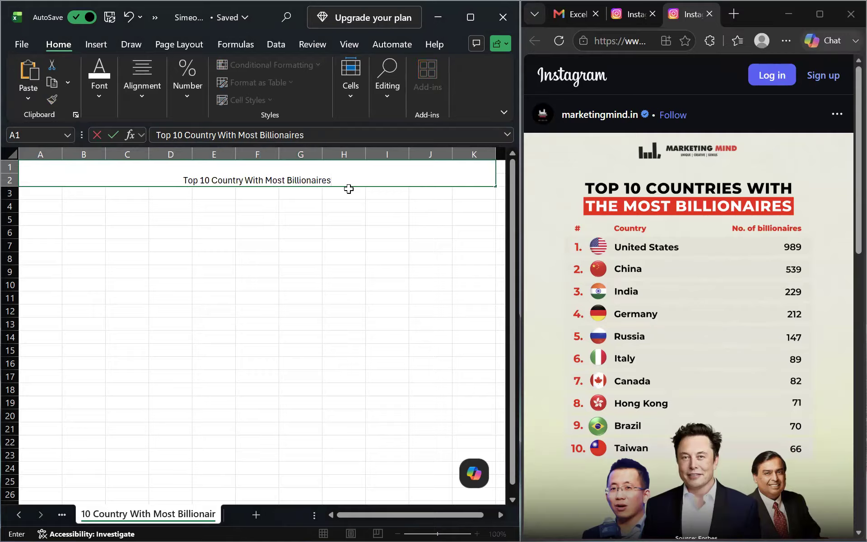
Enlarge the font size of the whole title in the merged A1:K2 cell.
{"action": "left_click_drag", "start_coordinate": [346, 182], "coordinate": [170, 188]}
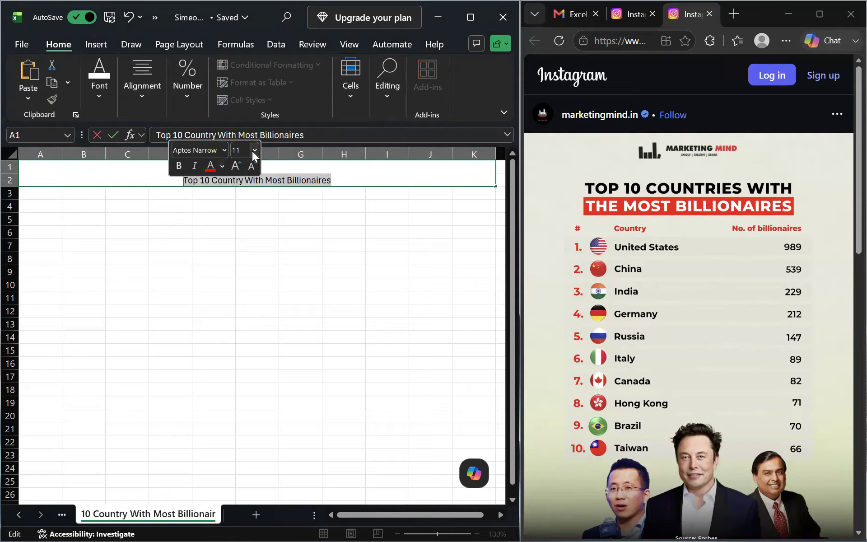
{"action": "left_click", "coordinate": [253, 151]}
{"action": "left_click", "coordinate": [242, 284]}
{"action": "left_click", "coordinate": [214, 468]}
Rename the worksheet "Countries With Most Billionaire".
{"action": "double_click", "coordinate": [93, 514]}
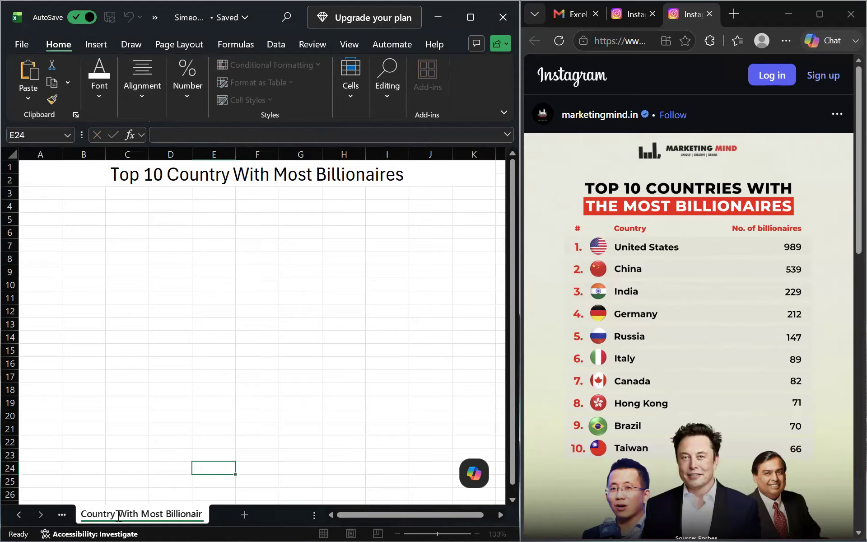
{"action": "key", "text": "BackSpace"}
{"action": "key", "text": "BackSpace"}
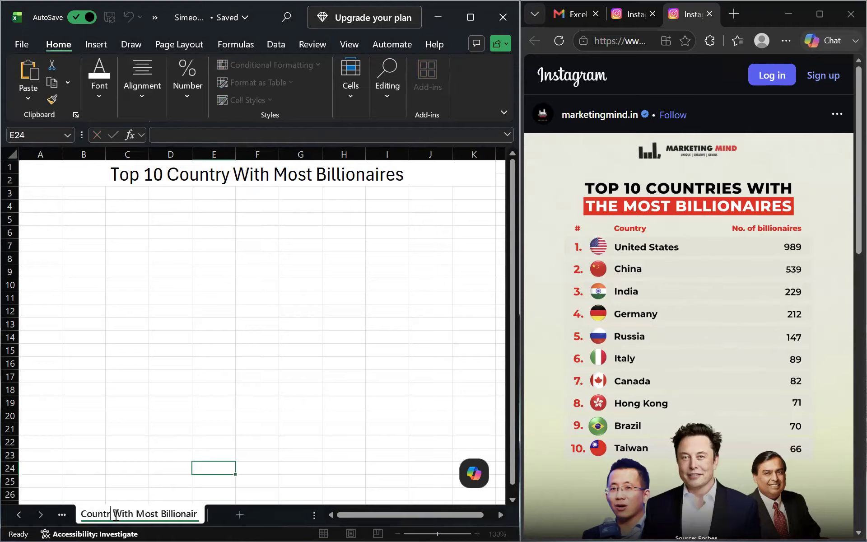
{"action": "type", "text": "ri"}
{"action": "key", "text": "BackSpace"}
{"action": "type", "text": "es"}
{"action": "key", "text": "End"}
{"action": "type", "text": "e"}
{"action": "key", "text": "Return"}
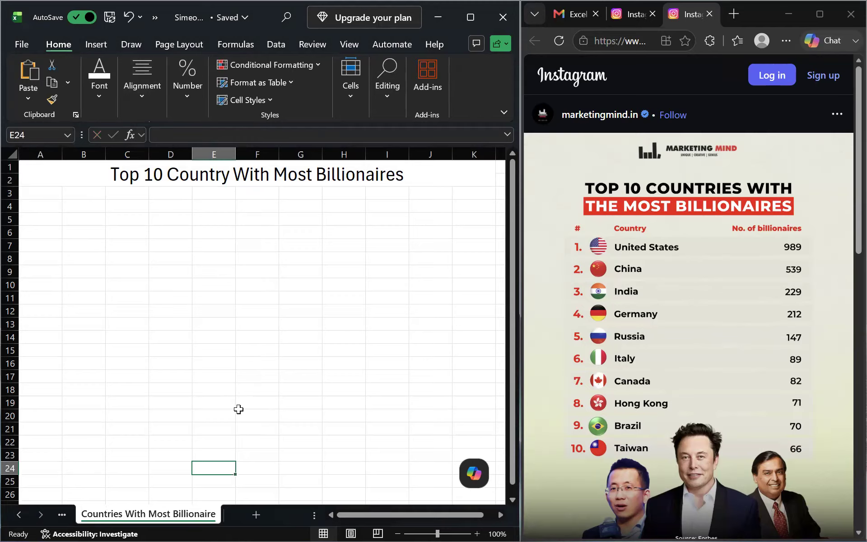
Enter the country names Unites States, China, India and Ger downward from A3.
{"action": "left_click", "coordinate": [46, 191]}
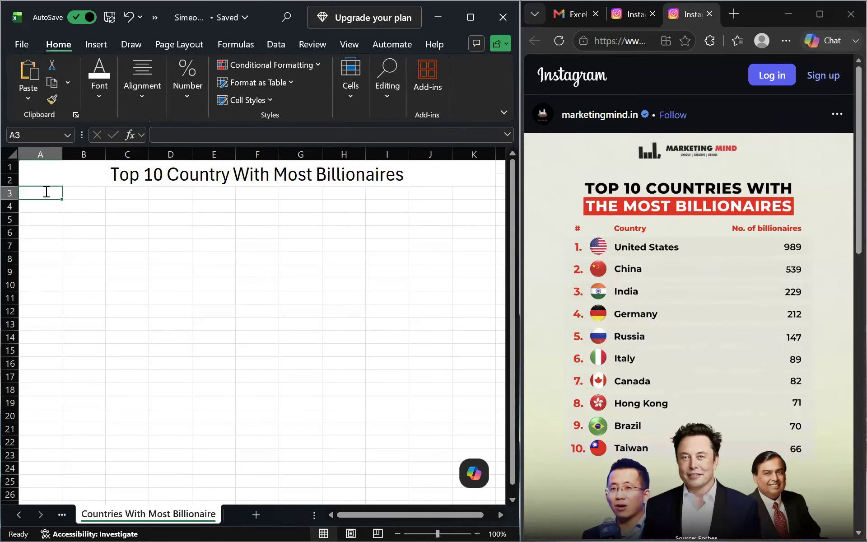
{"action": "type", "text": "Unites States China India Ger"}
Correct the sheet title to "Top 10 Countries With Most Billionaires".
{"action": "double_click", "coordinate": [276, 178]}
{"action": "key", "text": "BackSpace"}
{"action": "type", "text": "ies"}
{"action": "left_click", "coordinate": [195, 307]}
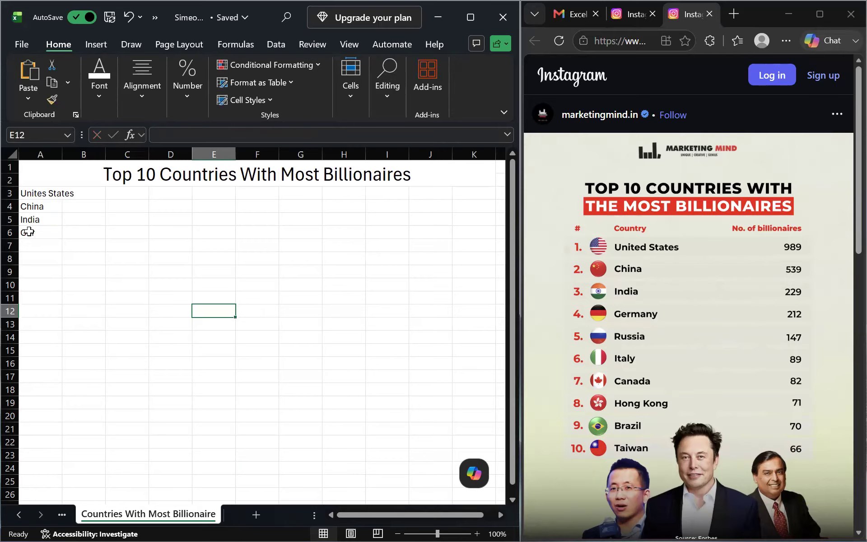
Replace the entry in A3 with the heading Country and clear the country names below it.
{"action": "left_click", "coordinate": [57, 195]}
{"action": "type", "text": "Country"}
{"action": "key", "text": "Return"}
{"action": "key", "text": "BackSpace"}
{"action": "key", "text": "Return"}
{"action": "key", "text": "BackSpace"}
{"action": "key", "text": "Return"}
{"action": "key", "text": "BackSpace"}
List United States, China, India, Germany, Russia and Italy in A4:A9 under the Country heading.
{"action": "left_click", "coordinate": [50, 207]}
{"action": "type", "text": "United"}
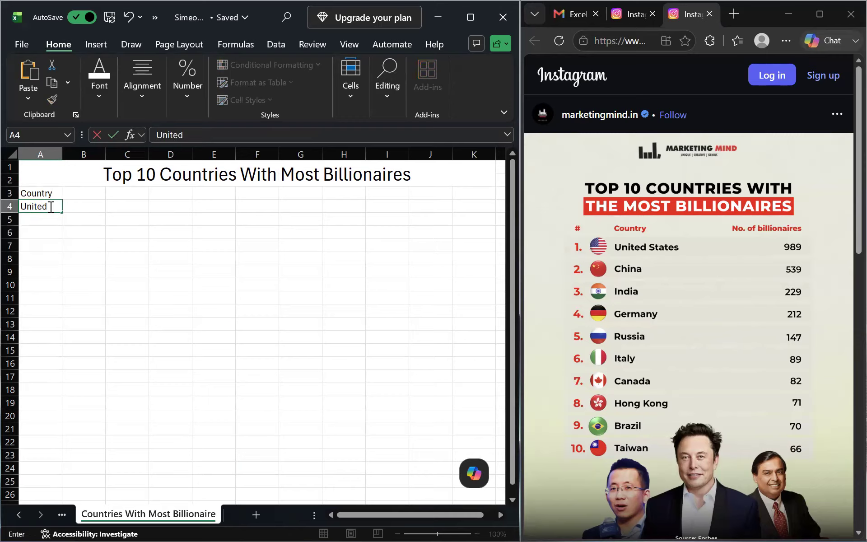
{"action": "type", "text": " States"}
{"action": "key", "text": "Return"}
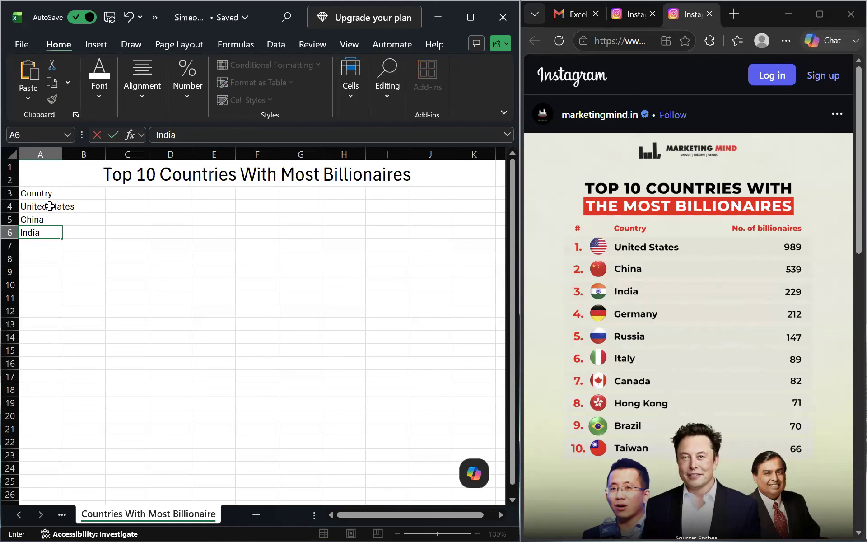
{"action": "type", "text": "Germany"}
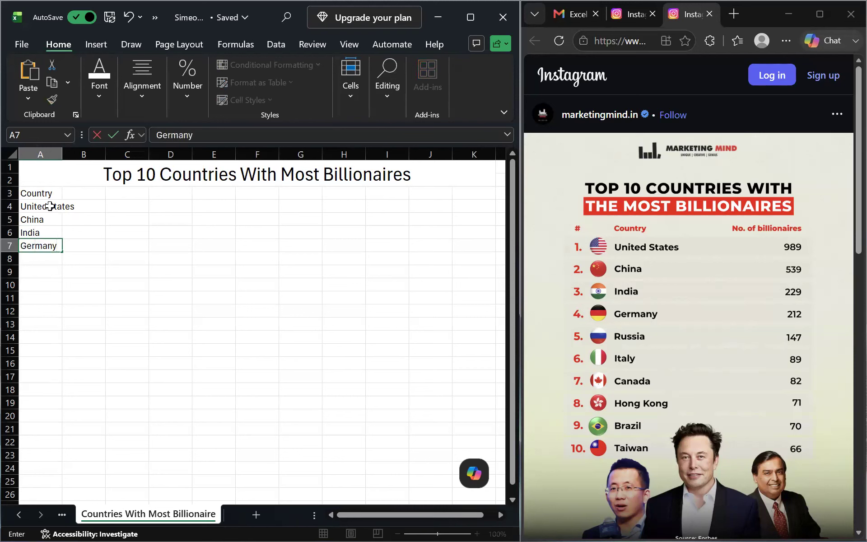
{"action": "key", "text": "Return"}
{"action": "type", "text": "Russia"}
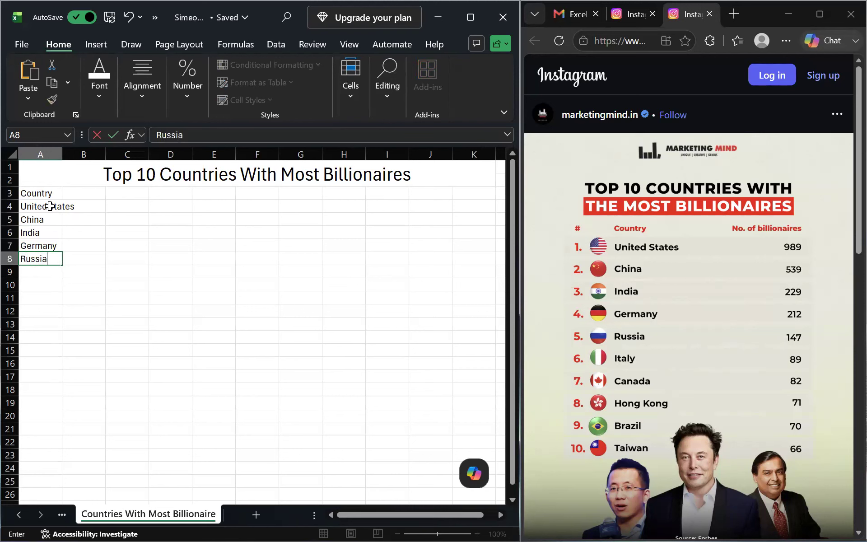
{"action": "key", "text": "Return"}
{"action": "type", "text": "Italy"}
{"action": "key", "text": "Return"}
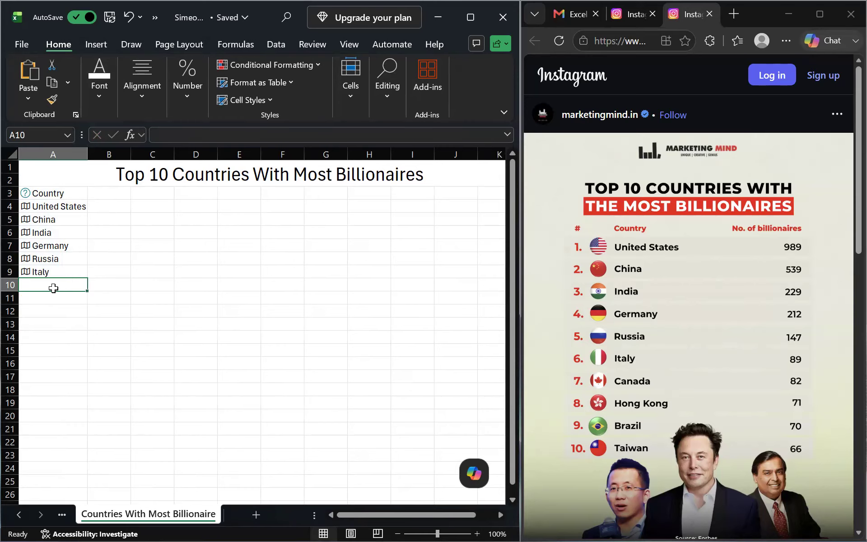
Continue the country list in A10:A13 with Canada, Hong Kong, Brazill and Taiwan.
{"action": "type", "text": "Canada"}
{"action": "key", "text": "Return"}
{"action": "type", "text": "Hong Kong"}
{"action": "key", "text": "Return"}
{"action": "type", "text": "Brazill"}
{"action": "key", "text": "Return"}
{"action": "type", "text": "Taiwan"}
{"action": "key", "text": "Return"}
{"action": "left_click", "coordinate": [109, 350]}
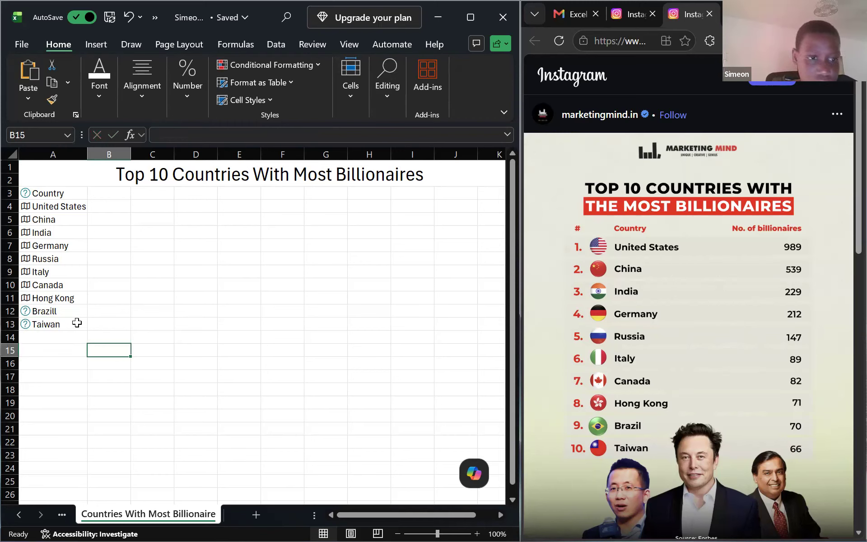
Correct the spelling of the country in A12 to Brazil.
{"action": "double_click", "coordinate": [68, 312]}
{"action": "key", "text": "BackSpace"}
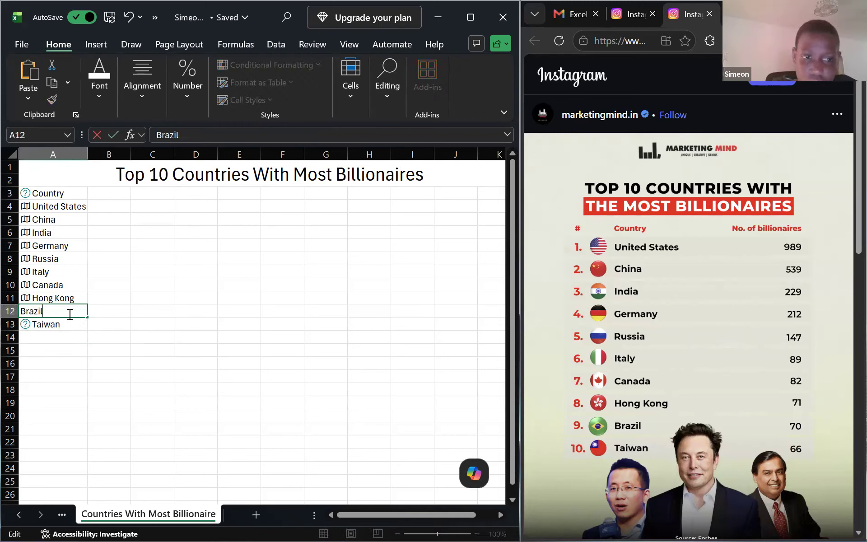
{"action": "key", "text": "Return"}
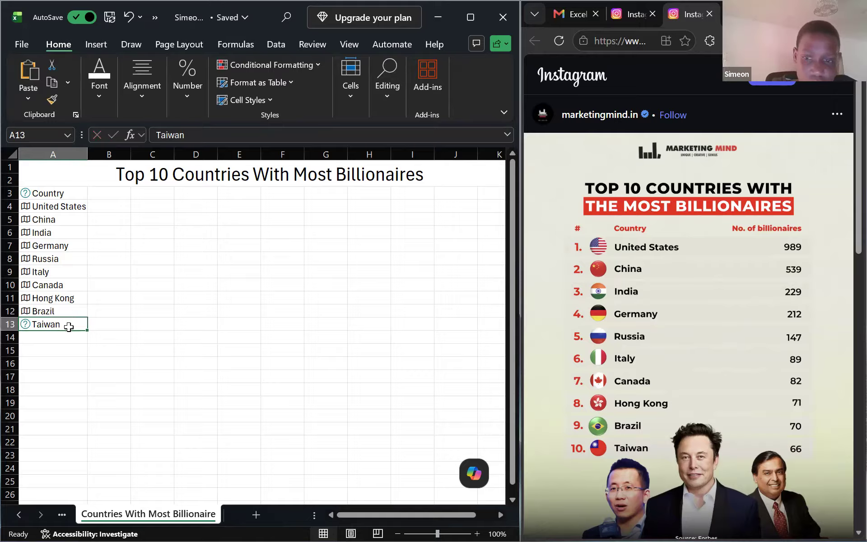
Clear the country name in A13 and re-enter it as Taiwan.
{"action": "double_click", "coordinate": [68, 324]}
{"action": "key", "text": "BackSpace"}
{"action": "key", "text": "BackSpace"}
{"action": "key", "text": "BackSpace"}
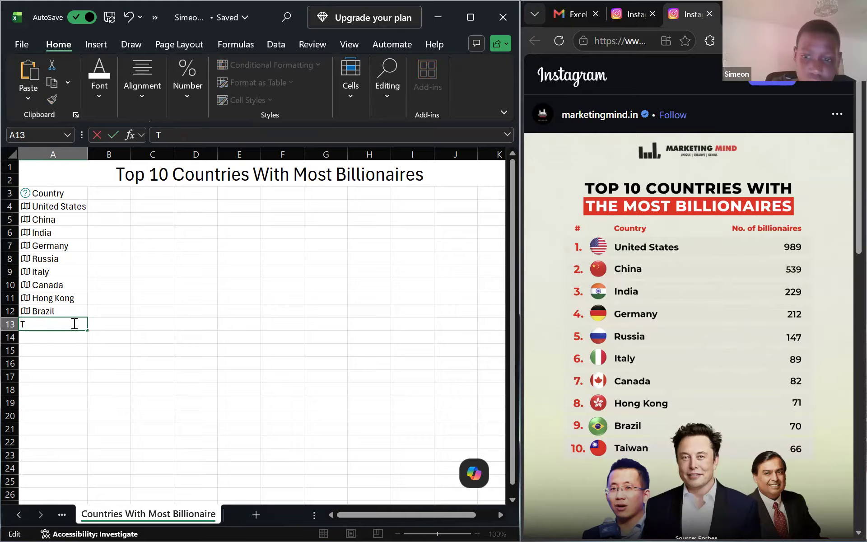
{"action": "key", "text": "BackSpace"}
{"action": "key", "text": "BackSpace"}
{"action": "key", "text": "BackSpace"}
{"action": "type", "text": "Taiw"}
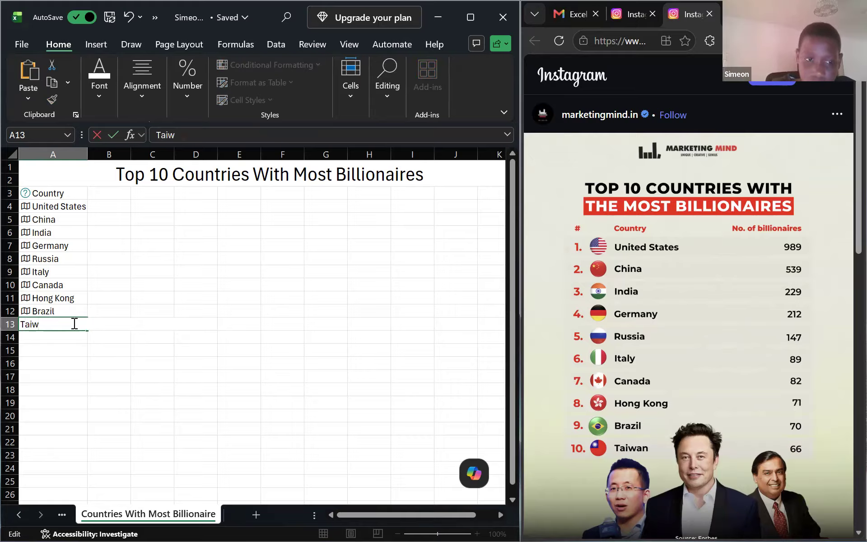
{"action": "type", "text": "an"}
{"action": "key", "text": "Return"}
Enter the heading "Amount Of Billionaires" in B3 and fit column B's width to it.
{"action": "left_click", "coordinate": [109, 193]}
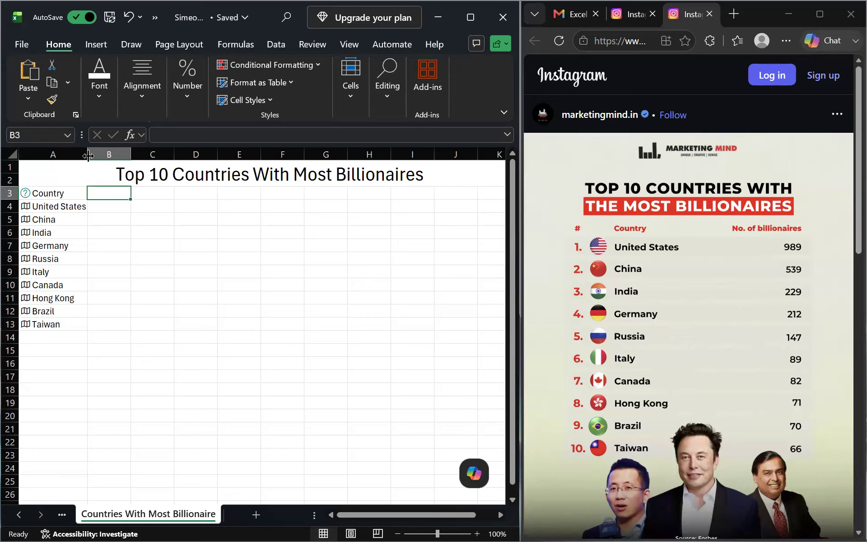
{"action": "type", "text": "No"}
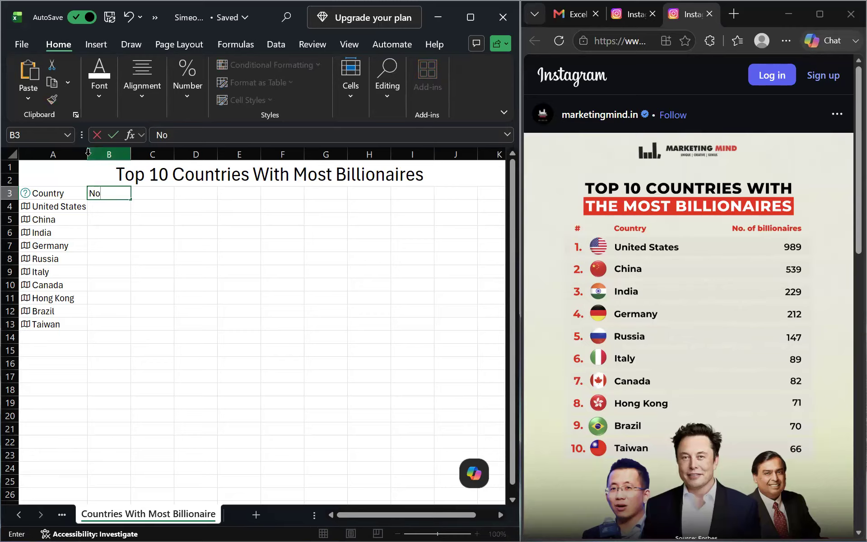
{"action": "key", "text": "BackSpace"}
{"action": "key", "text": "BackSpace"}
{"action": "type", "text": "Amount Of Bil"}
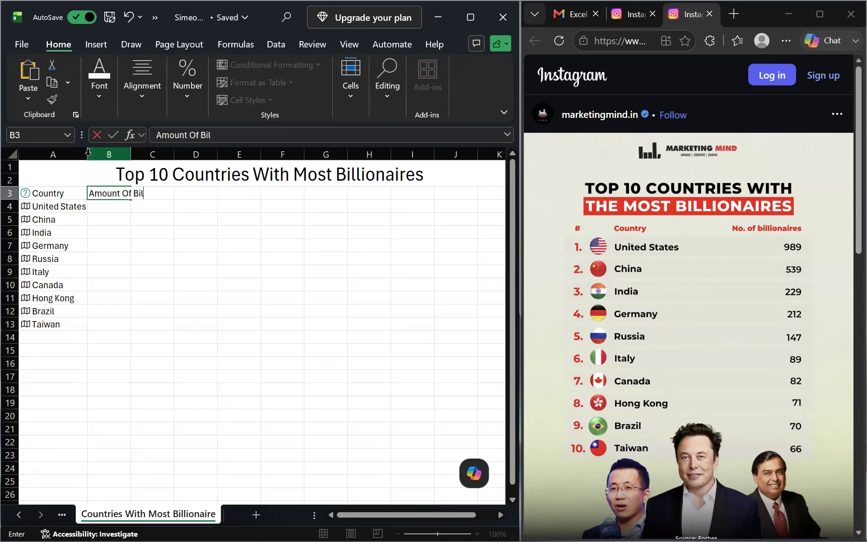
{"action": "type", "text": "lionaires"}
{"action": "key", "text": "Return"}
{"action": "double_click", "coordinate": [131, 154]}
Enter the billionaire counts 989, 539, 229 and 212 in B4:B7 for United States through Germany.
{"action": "type", "text": "989"}
{"action": "key", "text": "Return"}
{"action": "type", "text": "539"}
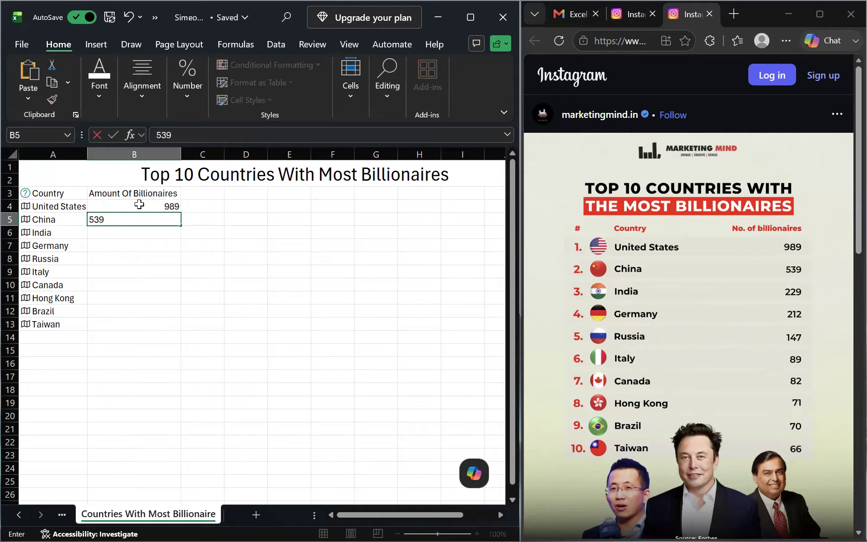
{"action": "key", "text": "Return"}
{"action": "type", "text": "229"}
{"action": "key", "text": "Return"}
{"action": "type", "text": "212"}
{"action": "key", "text": "Return"}
Enter the billionaire counts 147, 89, 82, 71, 70 and 66 in B8:B13 for Russia through Taiwan.
{"action": "type", "text": "1"}
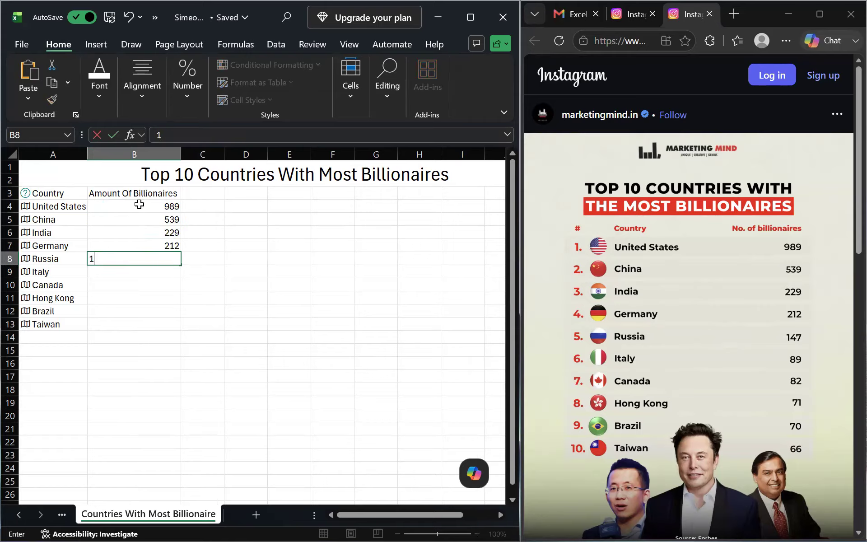
{"action": "type", "text": "47"}
{"action": "key", "text": "Return"}
{"action": "type", "text": "89"}
{"action": "key", "text": "Return"}
{"action": "type", "text": "82"}
{"action": "key", "text": "Return"}
{"action": "type", "text": "71"}
{"action": "key", "text": "Return"}
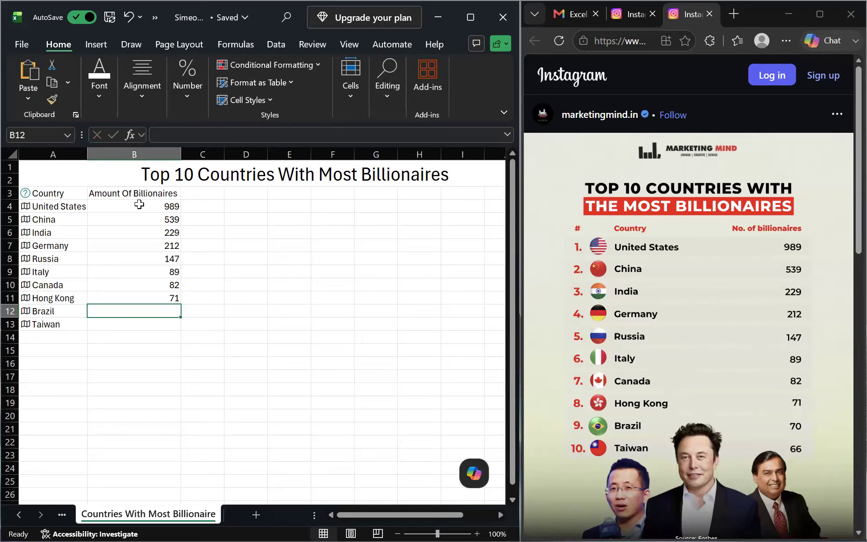
{"action": "type", "text": "70"}
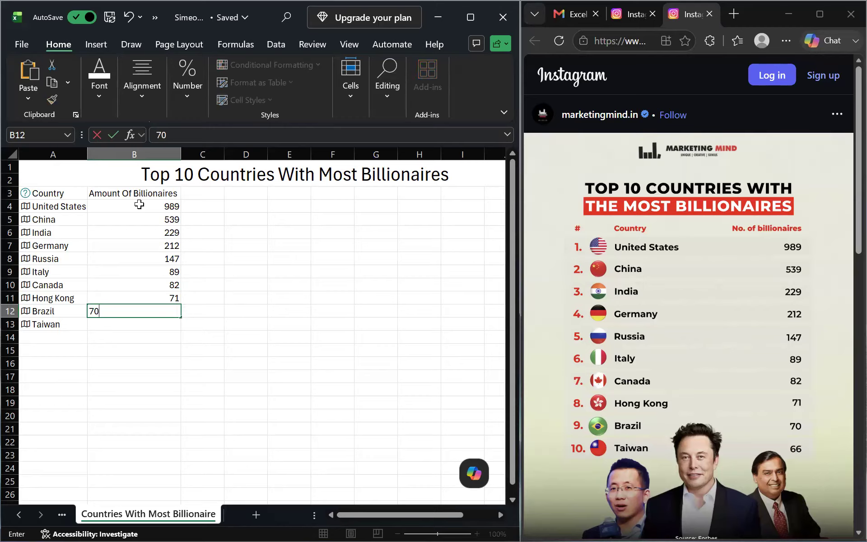
{"action": "key", "text": "Return"}
{"action": "type", "text": "66"}
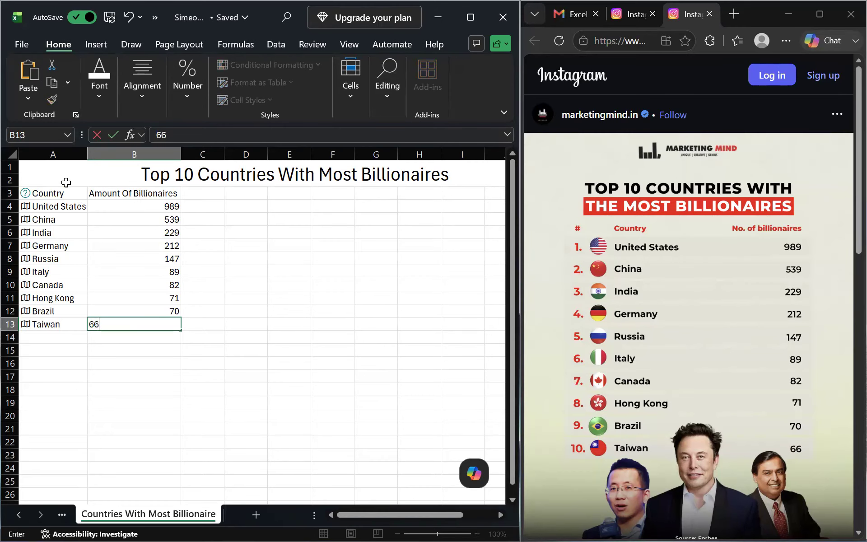
{"action": "left_click", "coordinate": [65, 182]}
Add borders around all cells of the billionaires table in A3:B13.
{"action": "left_click", "coordinate": [64, 194]}
{"action": "left_click", "coordinate": [149, 325], "text": "shift"}
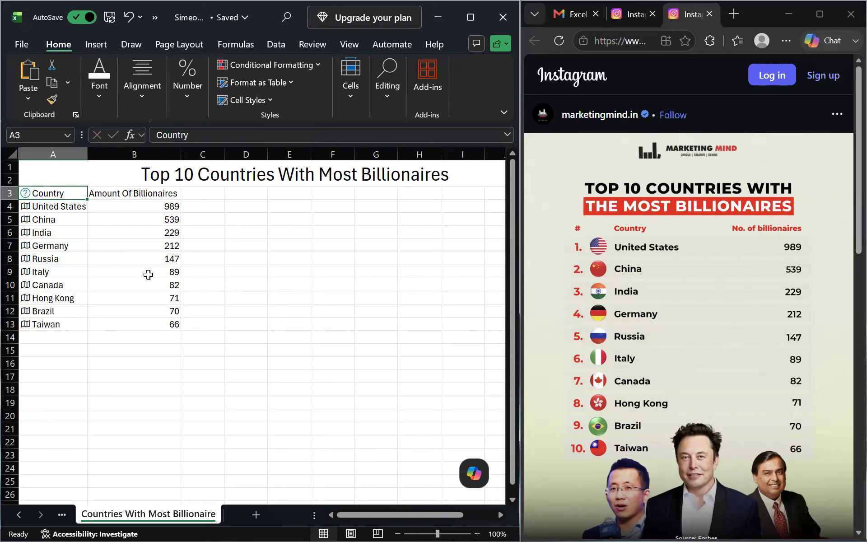
{"action": "left_click", "coordinate": [108, 90]}
Insert the recommended filled map chart of the billionaire counts by country from A3:B13.
{"action": "left_click", "coordinate": [106, 46]}
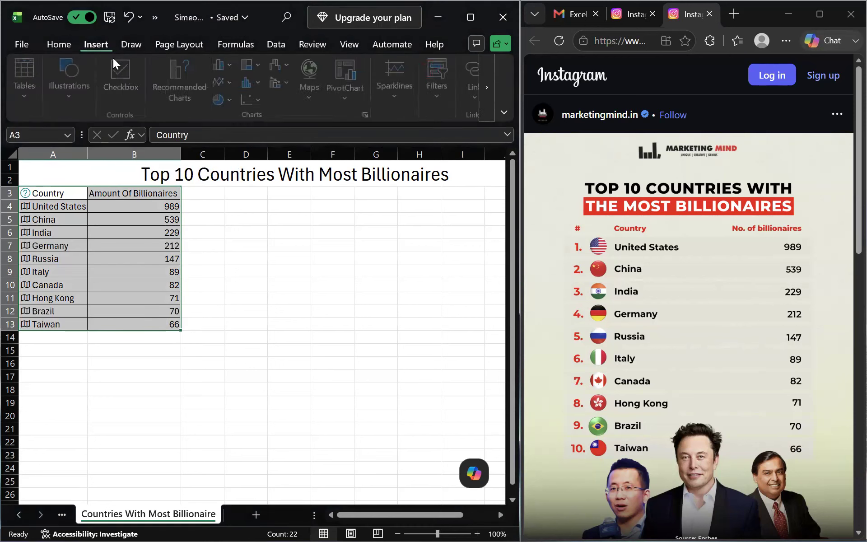
{"action": "left_click", "coordinate": [180, 99]}
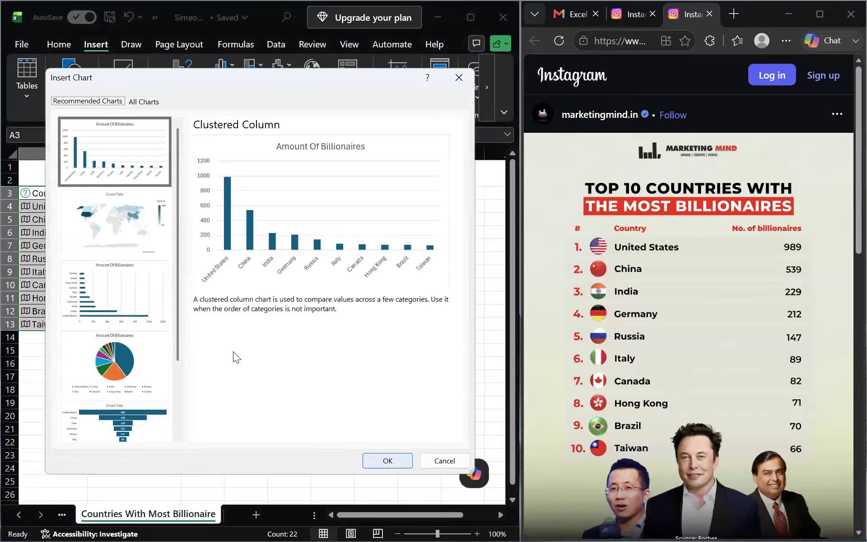
{"action": "key", "text": "Down"}
{"action": "left_click", "coordinate": [388, 460]}
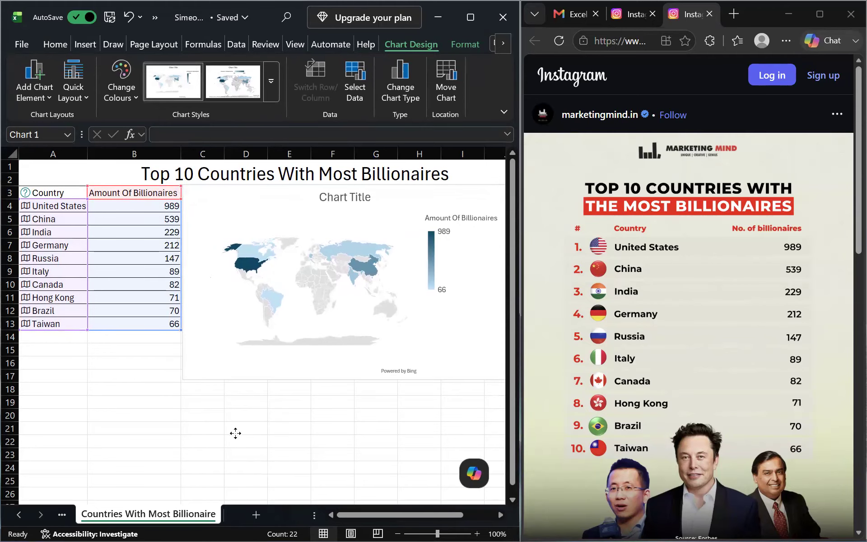
Go to the Top 10 Phone Brands In India sheet and close the browser tab with the billionaires post.
{"action": "left_click", "coordinate": [62, 516]}
{"action": "left_click", "coordinate": [62, 515]}
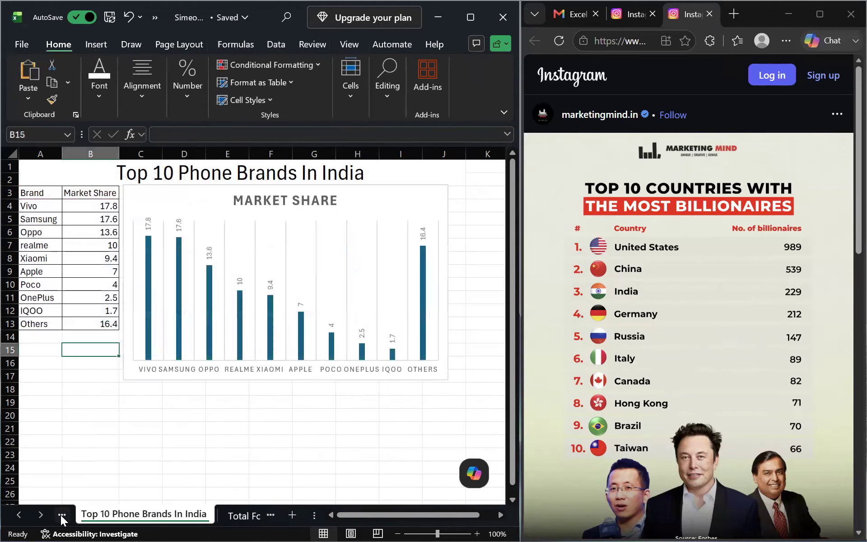
{"action": "left_click", "coordinate": [710, 14]}
Look through the slides of the remaining Instagram post about firefighting drones.
{"action": "left_click", "coordinate": [839, 353]}
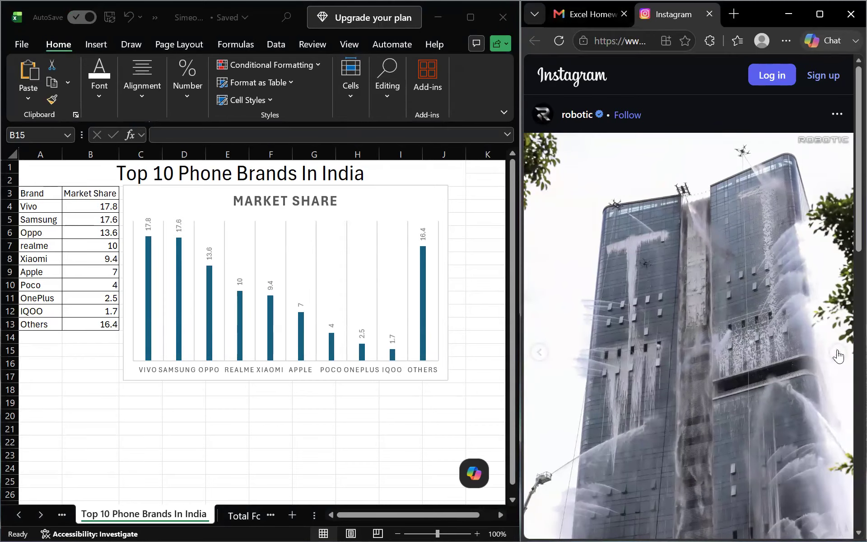
{"action": "left_click", "coordinate": [838, 352]}
{"action": "left_click", "coordinate": [838, 352]}
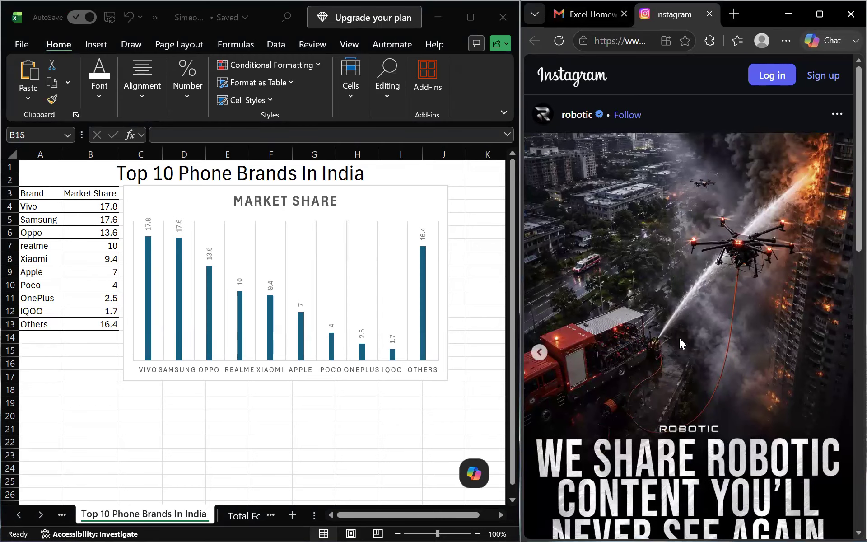
{"action": "left_click", "coordinate": [542, 356]}
{"action": "left_click", "coordinate": [546, 359]}
{"action": "left_click", "coordinate": [547, 359]}
{"action": "left_click", "coordinate": [546, 360]}
{"action": "scroll", "coordinate": [782, 331], "scroll_direction": "down", "scroll_amount": 1}
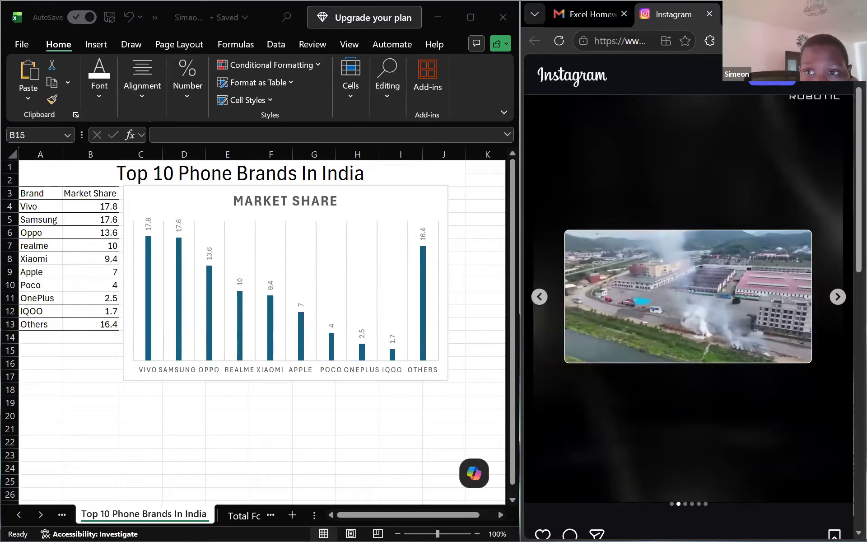
Minimize the browser window and maximize the Excel workbook window.
{"action": "left_click", "coordinate": [818, 14]}
{"action": "left_click", "coordinate": [788, 13]}
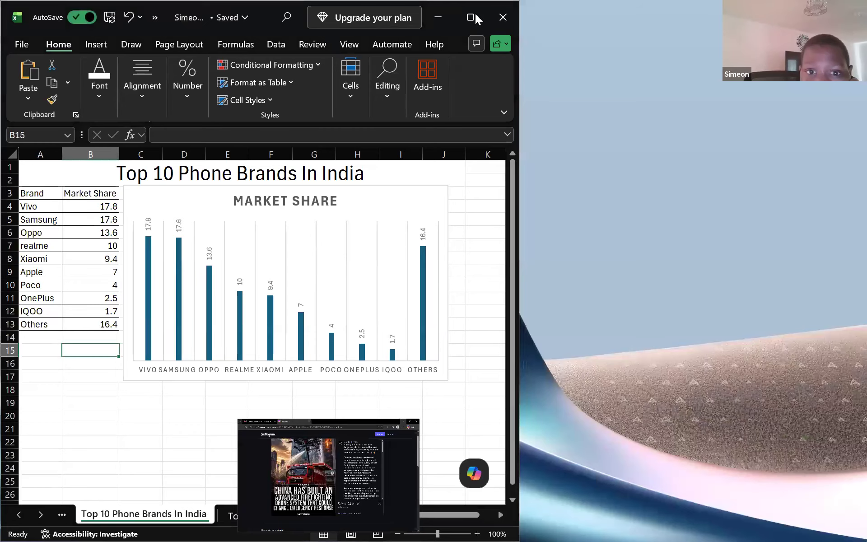
{"action": "left_click", "coordinate": [472, 16]}
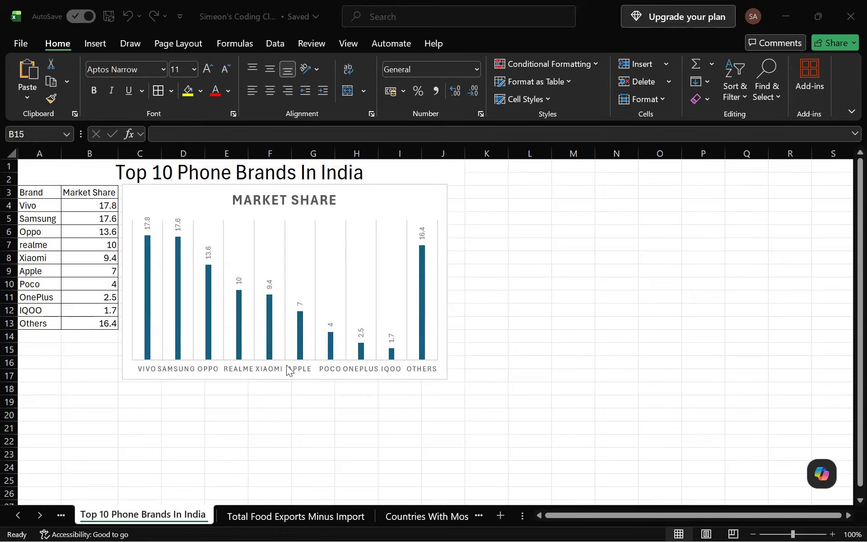
{"action": "left_click", "coordinate": [356, 330]}
{"action": "left_click", "coordinate": [275, 399]}
{"action": "left_click", "coordinate": [183, 414]}
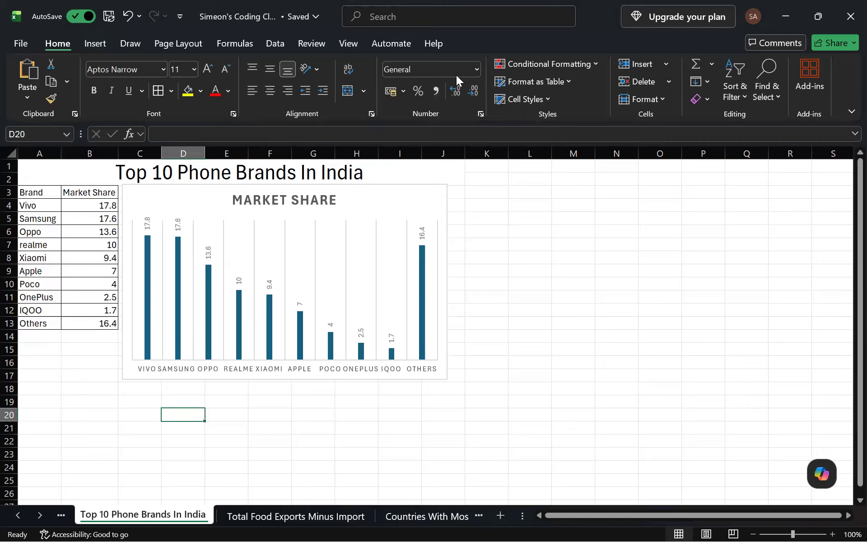
Open the Total Food Exports Minus Import sheet to review its table and map chart.
{"action": "left_click", "coordinate": [293, 515]}
{"action": "left_click", "coordinate": [191, 520]}
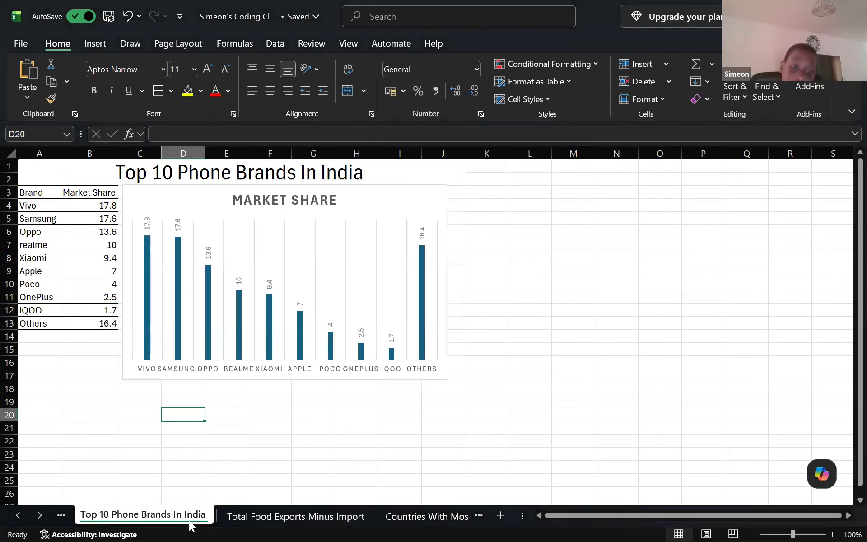
{"action": "left_click", "coordinate": [268, 517]}
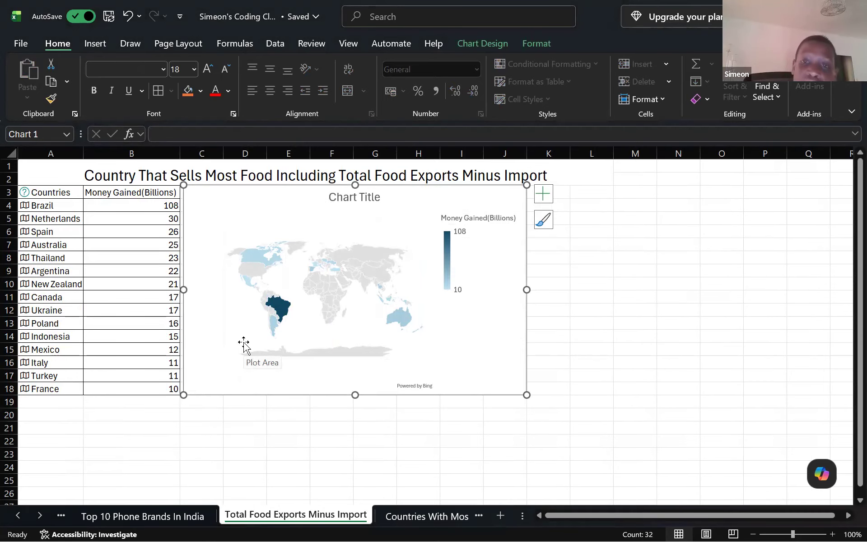
{"action": "left_click", "coordinate": [462, 428]}
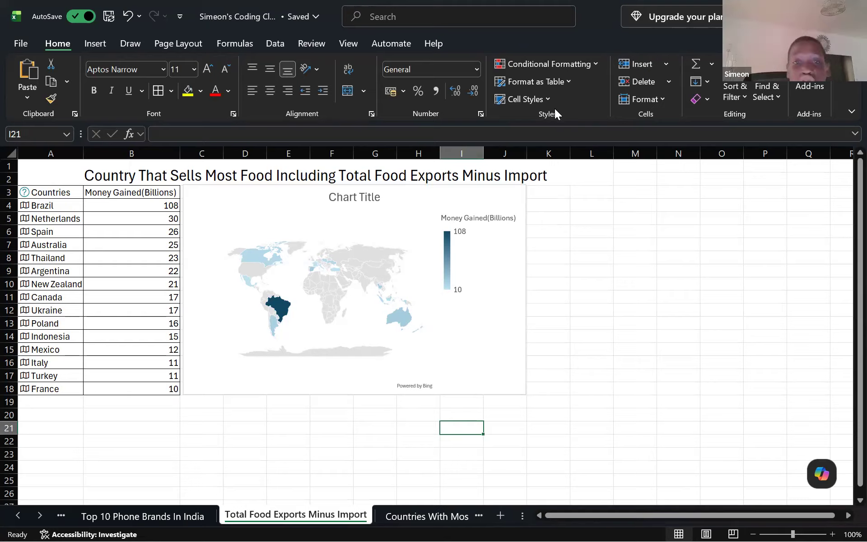
{"action": "left_click", "coordinate": [359, 81]}
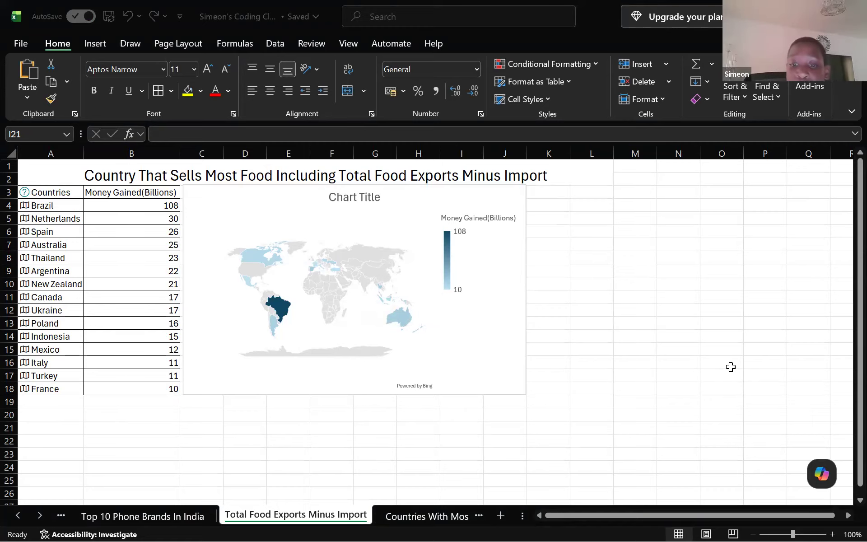
{"action": "left_click", "coordinate": [651, 378]}
{"action": "left_click", "coordinate": [426, 457]}
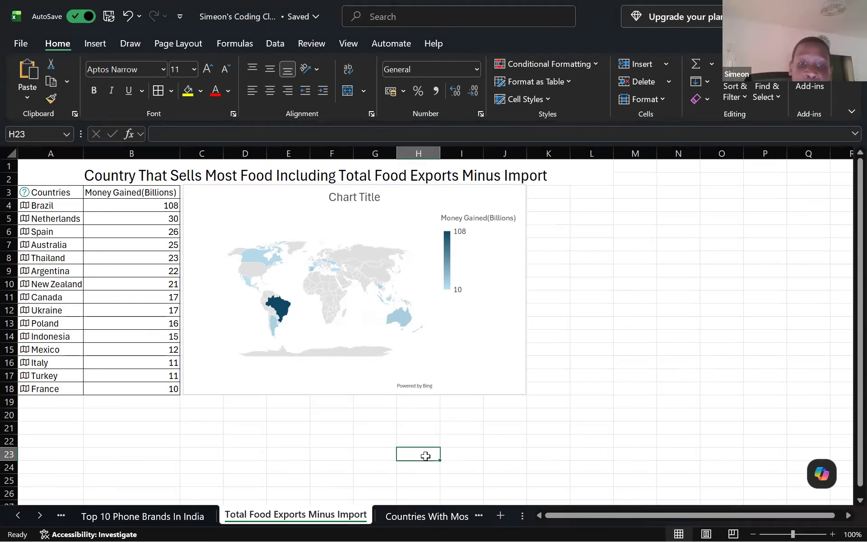